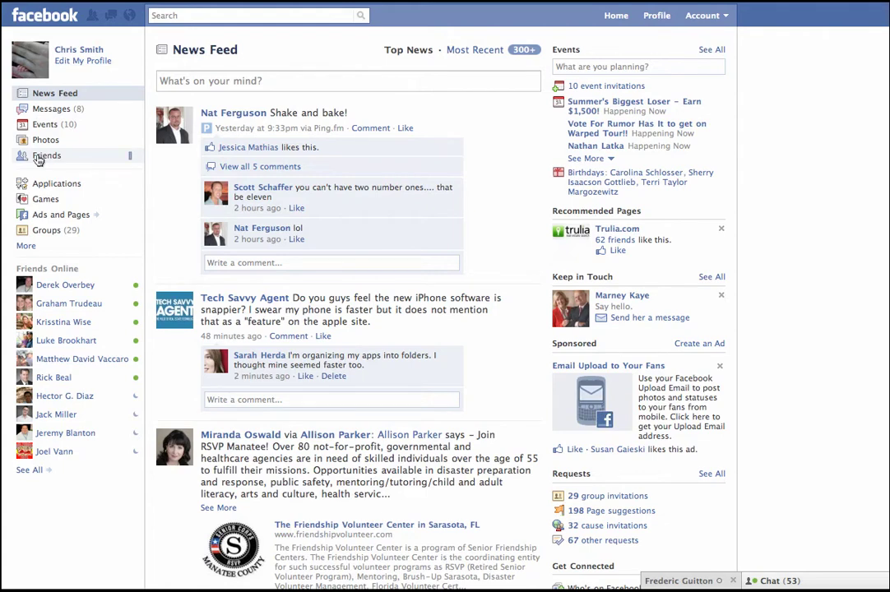
Step: Go to the Friends page and start a new friend list with '+ Create a List'
left_click(41, 157)
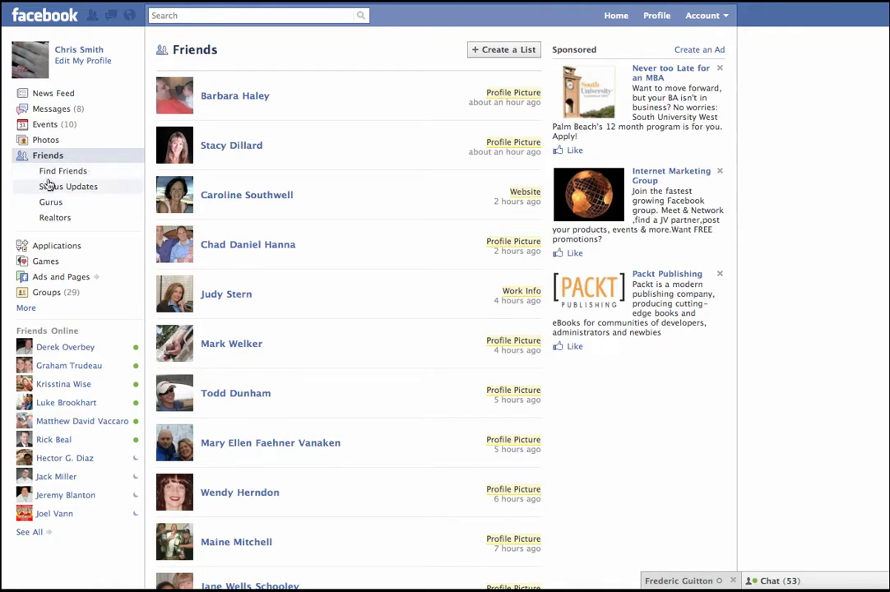
left_click(490, 51)
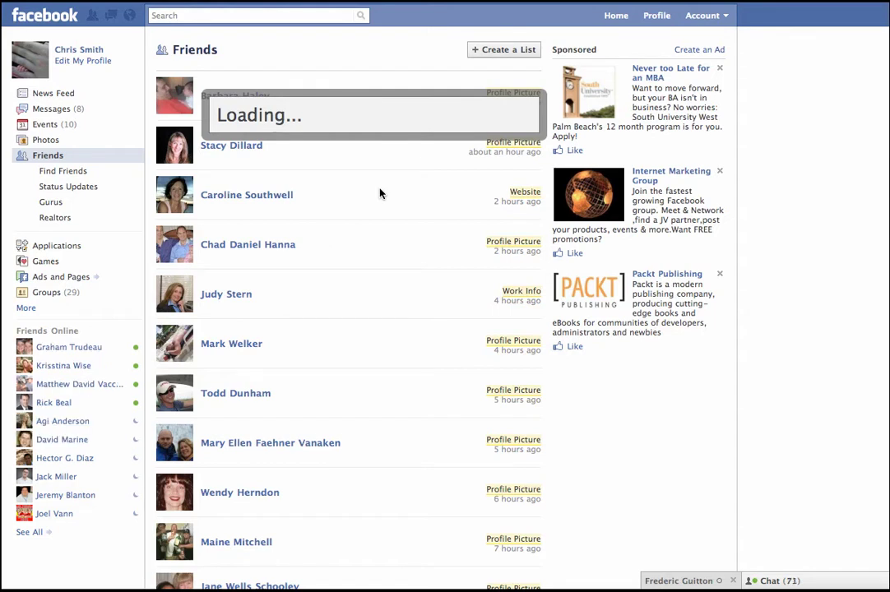
Step: Name the list 'Top Realtors' and select the first three friends from the All grid
left_click(271, 165)
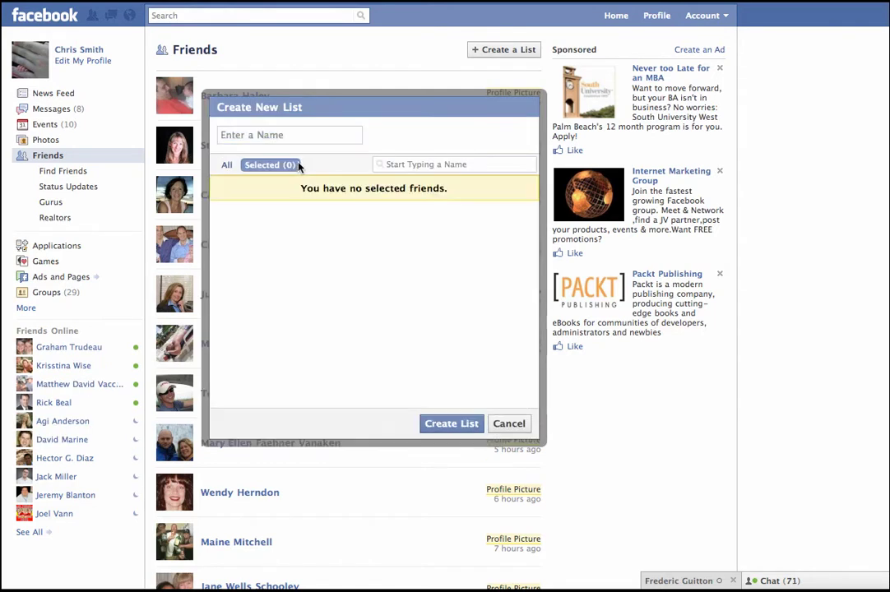
left_click(228, 165)
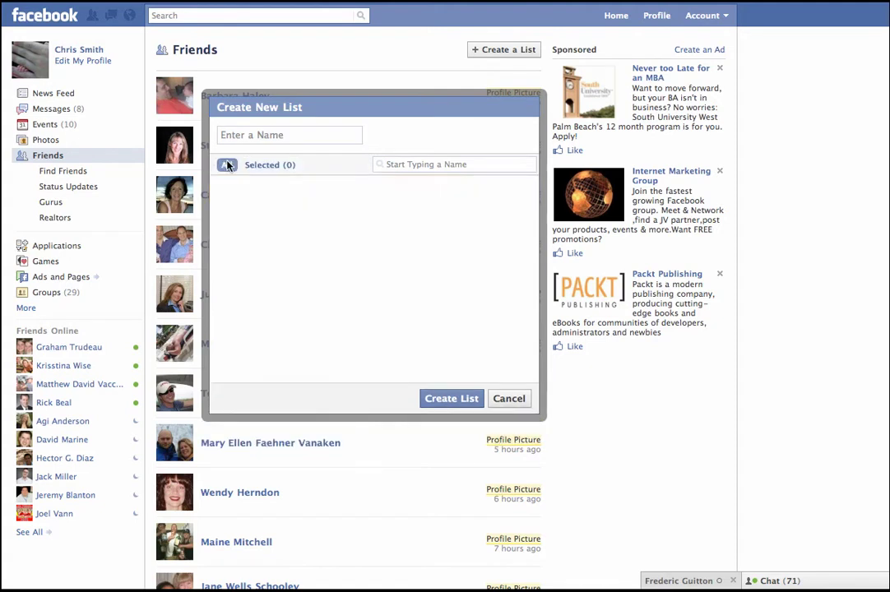
left_click(245, 137)
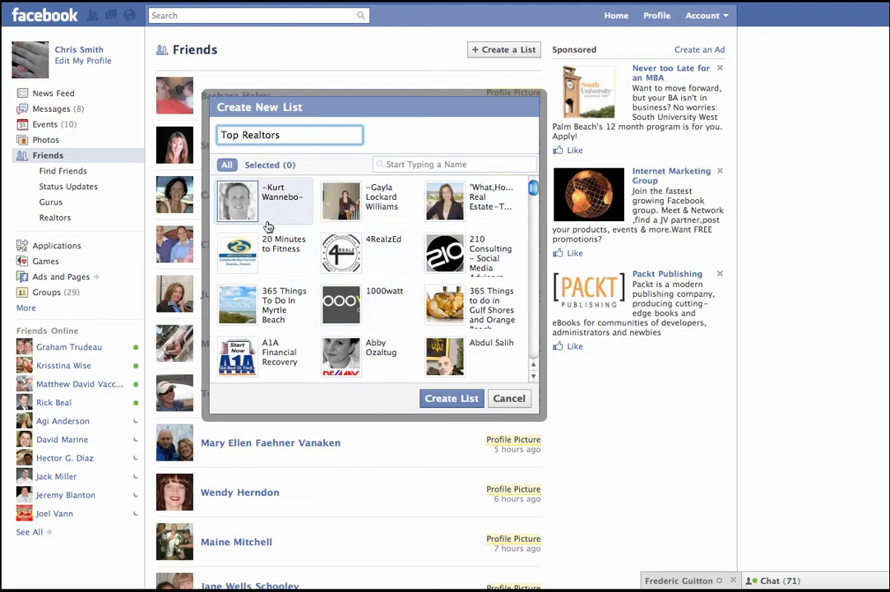
left_click(239, 200)
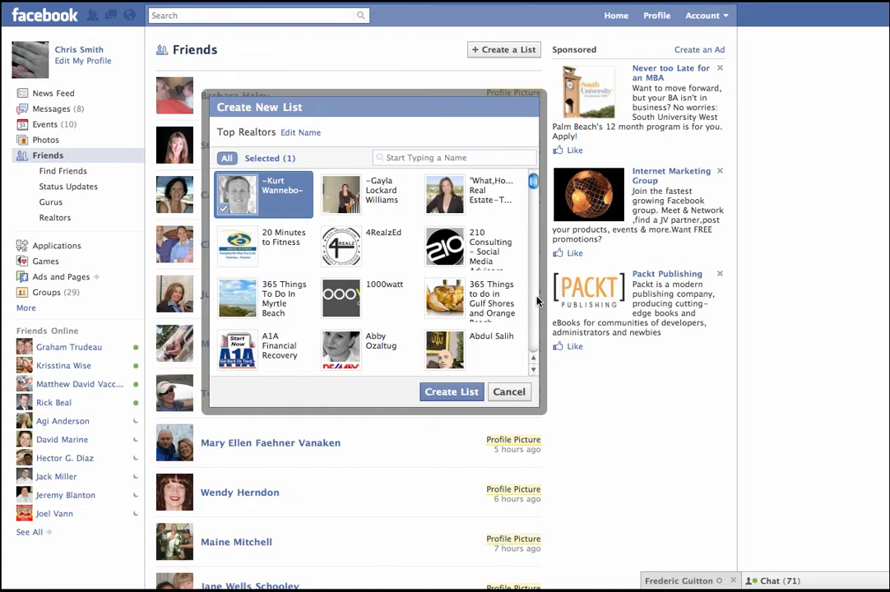
scroll(536, 302, "down", 3)
left_click(368, 271)
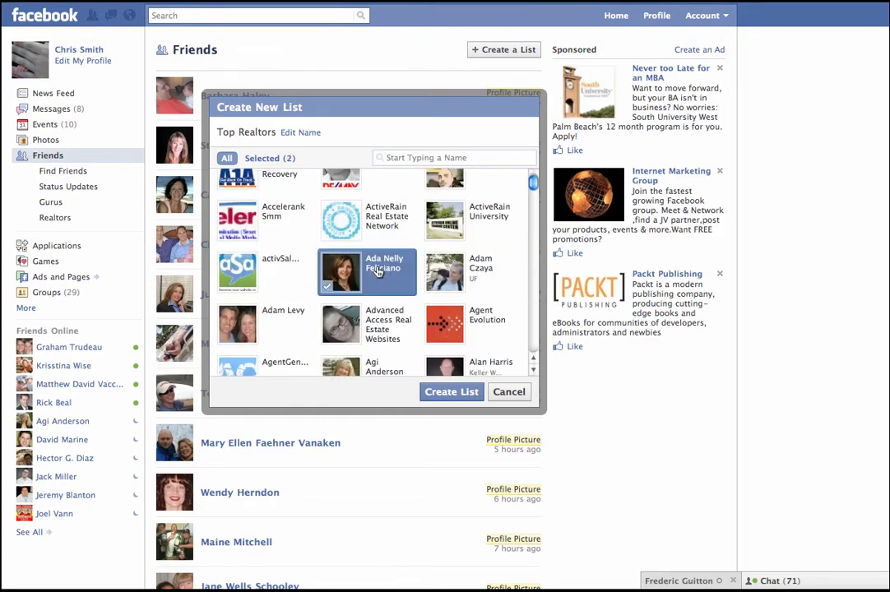
left_click(284, 333)
Step: Select six more friends, bringing the Top Realtors selection to nine members
scroll(285, 333, "down", 3)
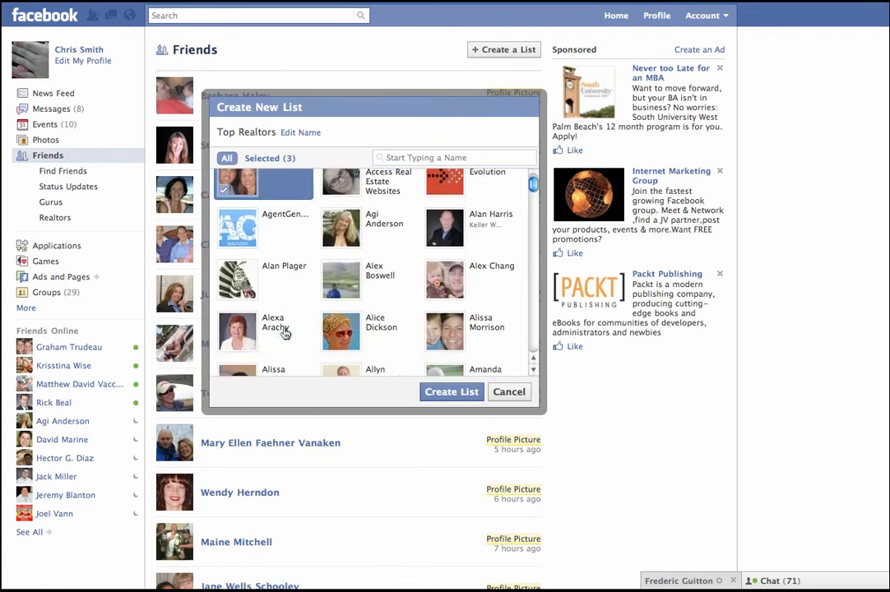
left_click(375, 216)
left_click(444, 226)
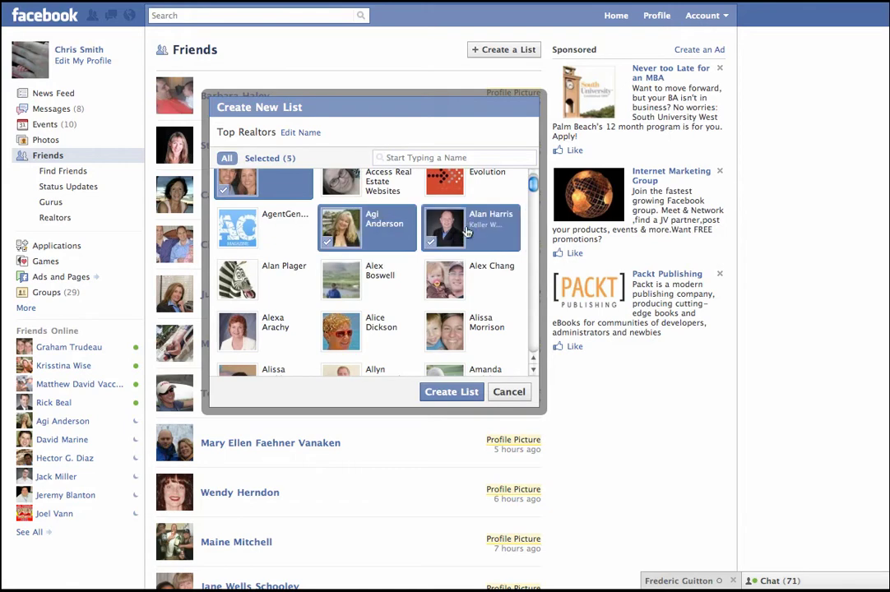
left_click(378, 282)
left_click(284, 336)
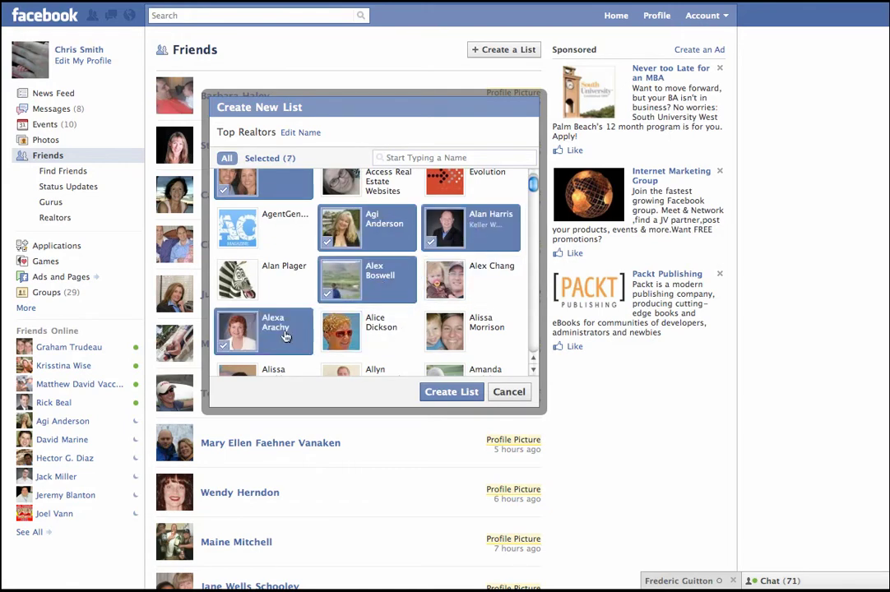
scroll(284, 337, "down", 2)
scroll(285, 335, "down", 2)
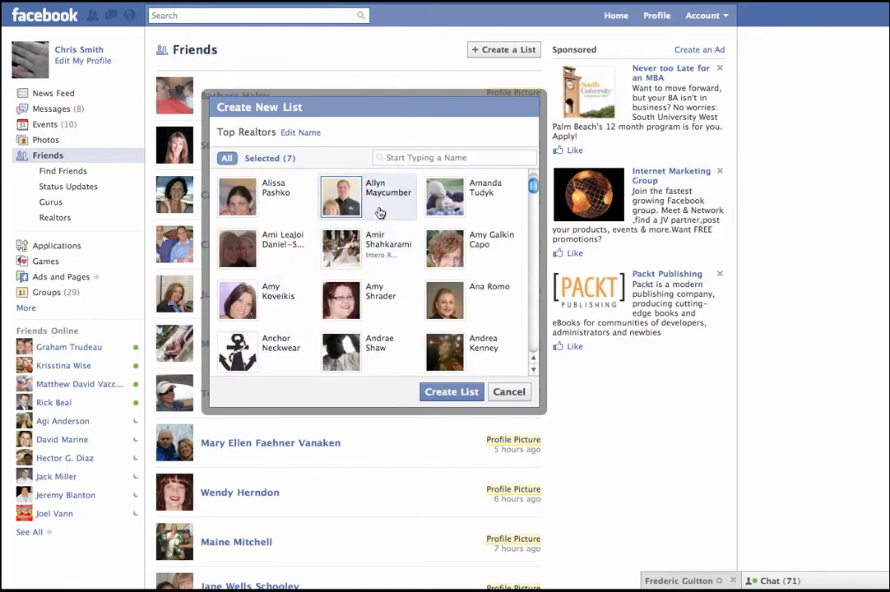
left_click(378, 204)
left_click(486, 308)
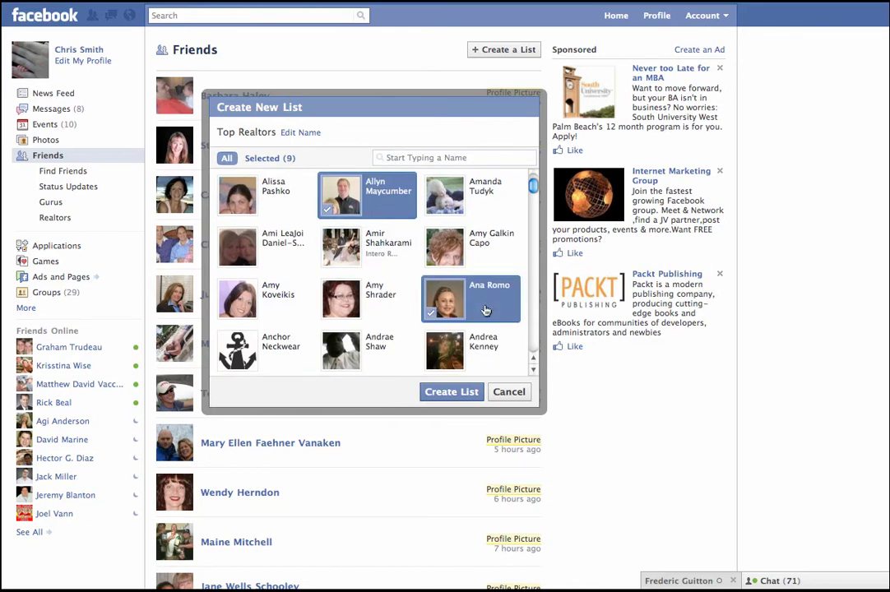
scroll(486, 310, "down", 2)
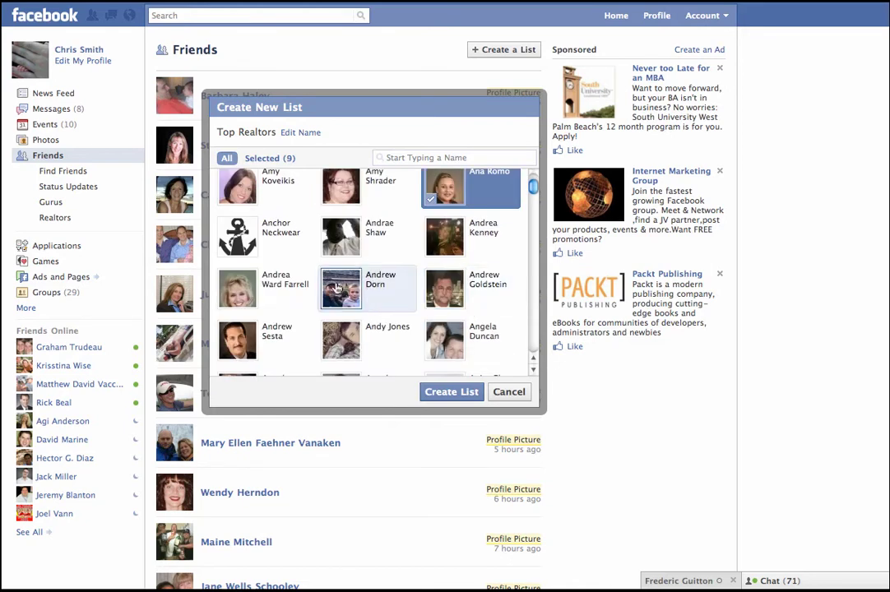
Step: Create the Top Realtors list and scroll through its new feed
left_click(455, 398)
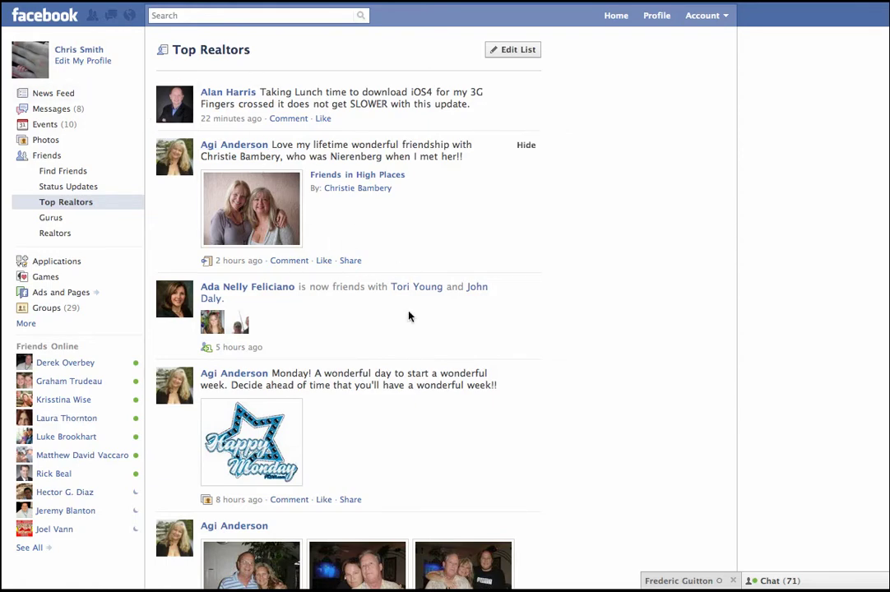
scroll(401, 236, "down", 4)
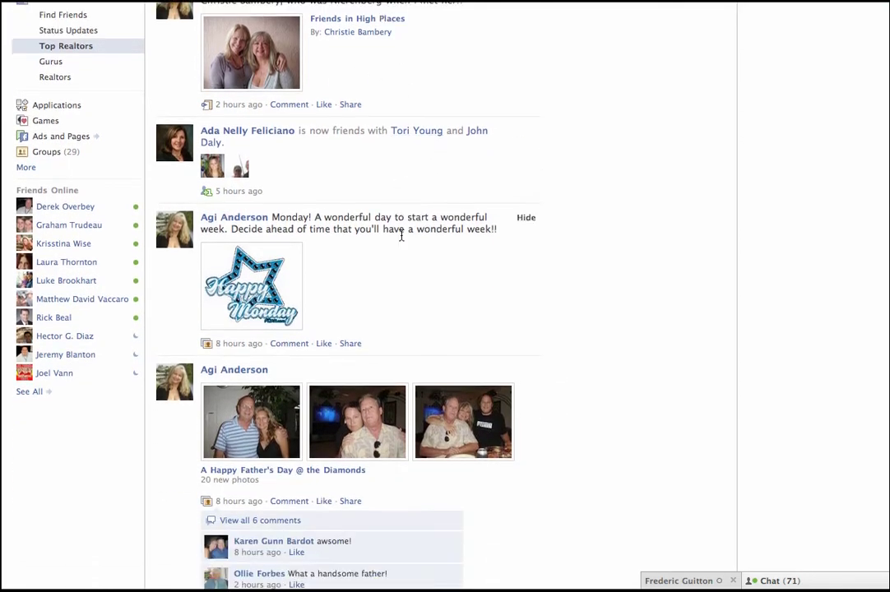
scroll(401, 236, "down", 10)
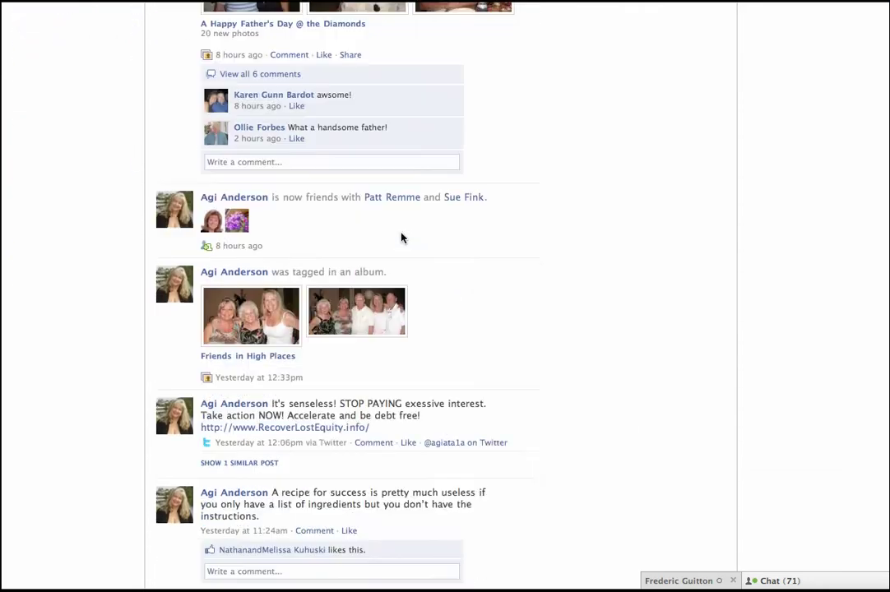
scroll(401, 239, "down", 2)
scroll(401, 239, "up", 15)
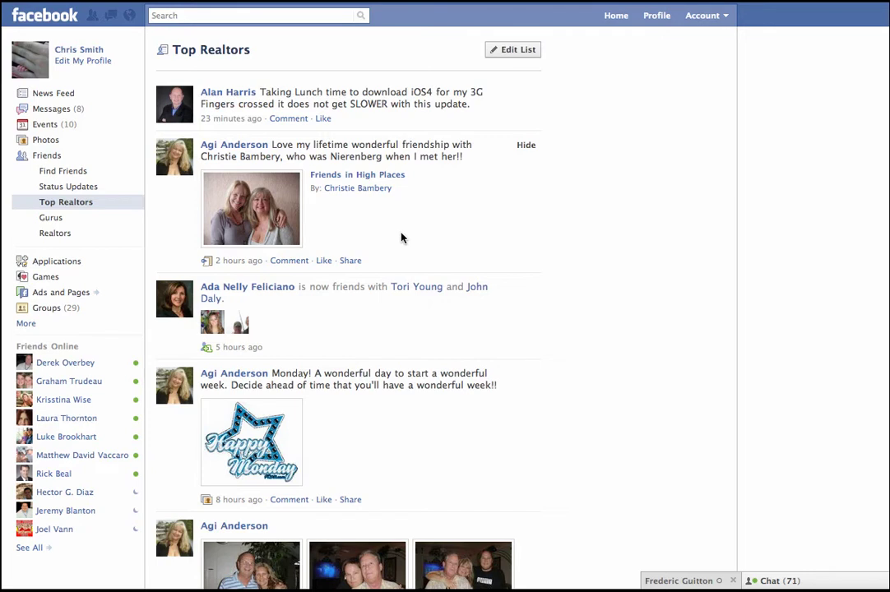
Step: Switch to the Gurus friend list's feed and browse its posts
left_click(64, 222)
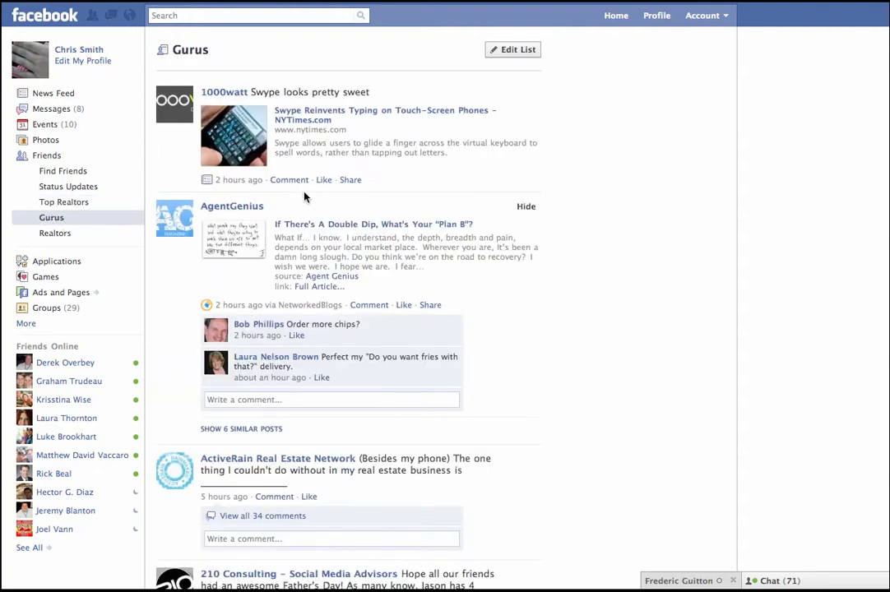
scroll(282, 202, "down", 10)
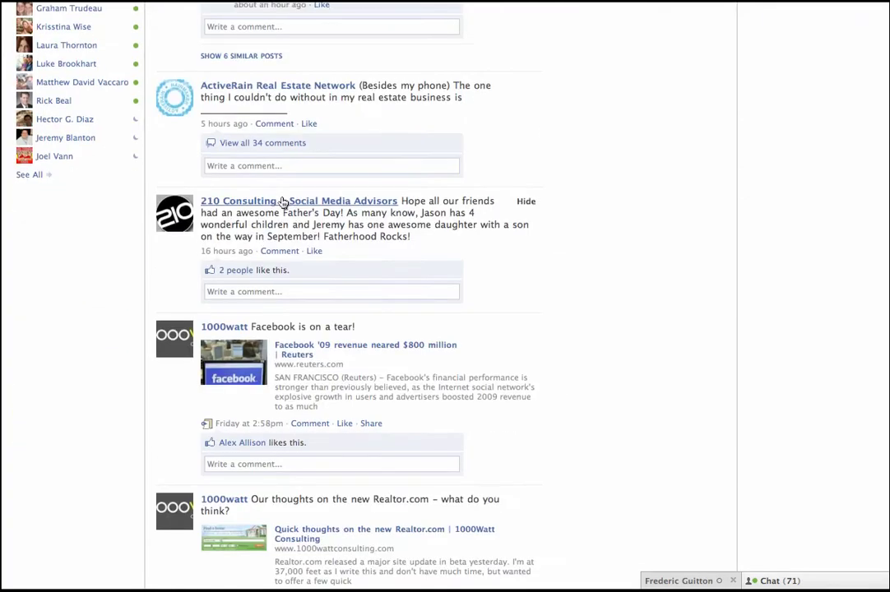
scroll(282, 201, "down", 3)
scroll(282, 195, "up", 12)
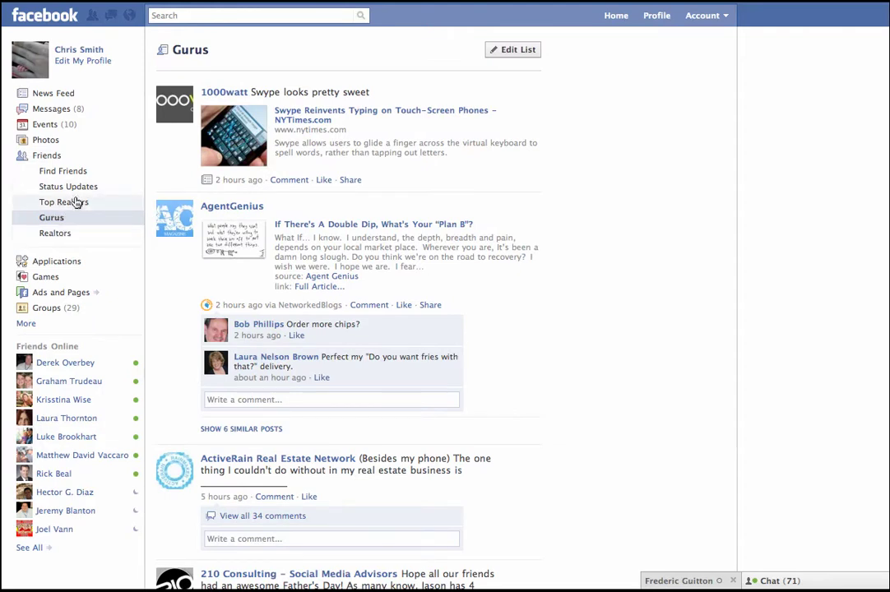
Step: Return to the News Feed, then open the Messages inbox and scroll its conversations
left_click(67, 16)
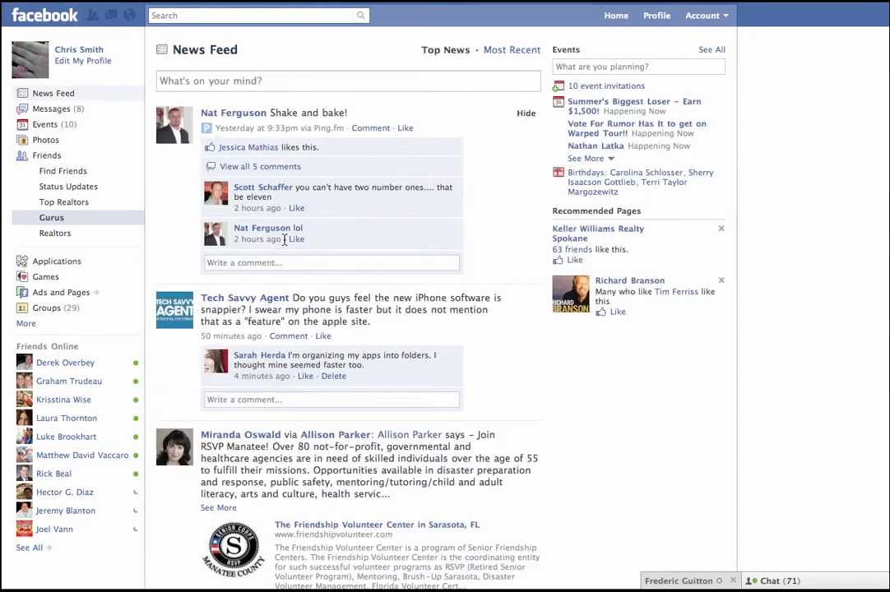
left_click(54, 93)
left_click(18, 15)
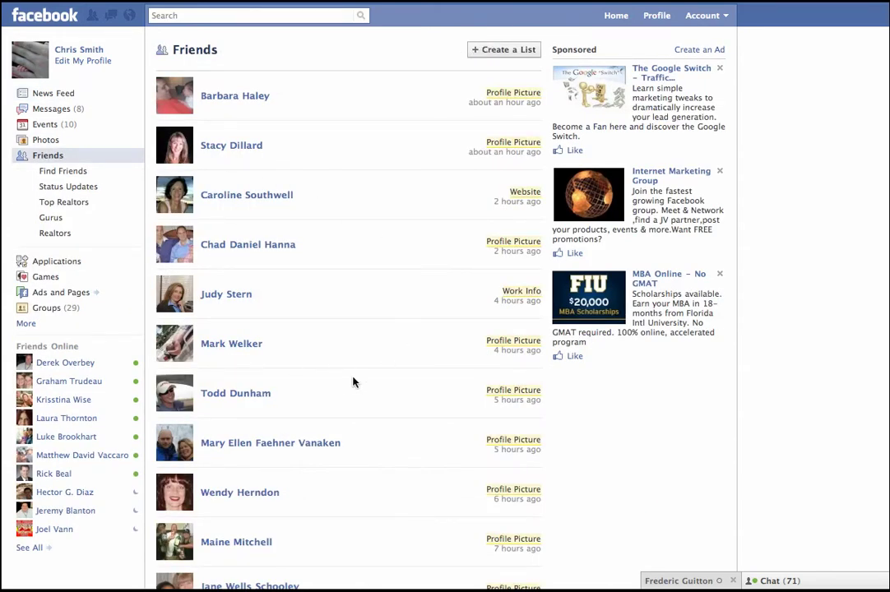
left_click(58, 93)
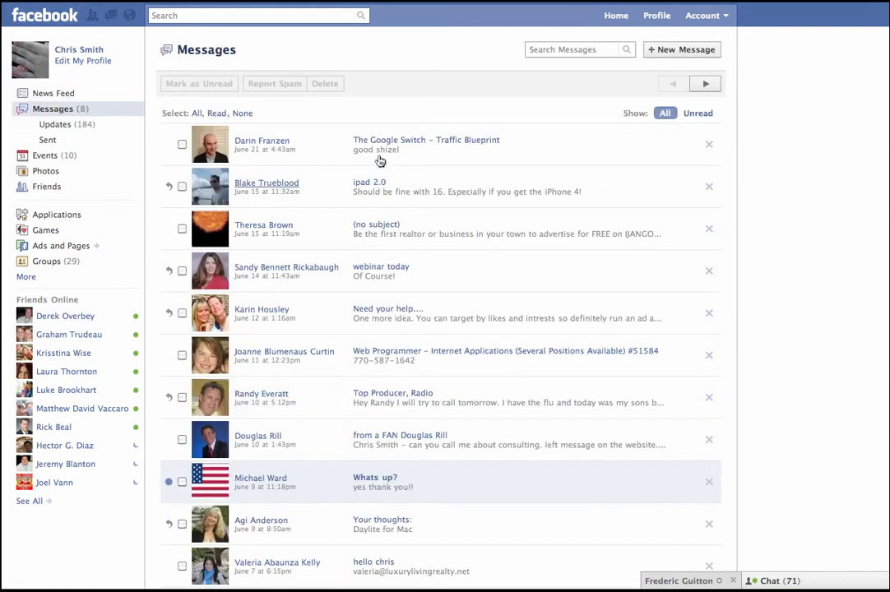
scroll(261, 103, "down", 5)
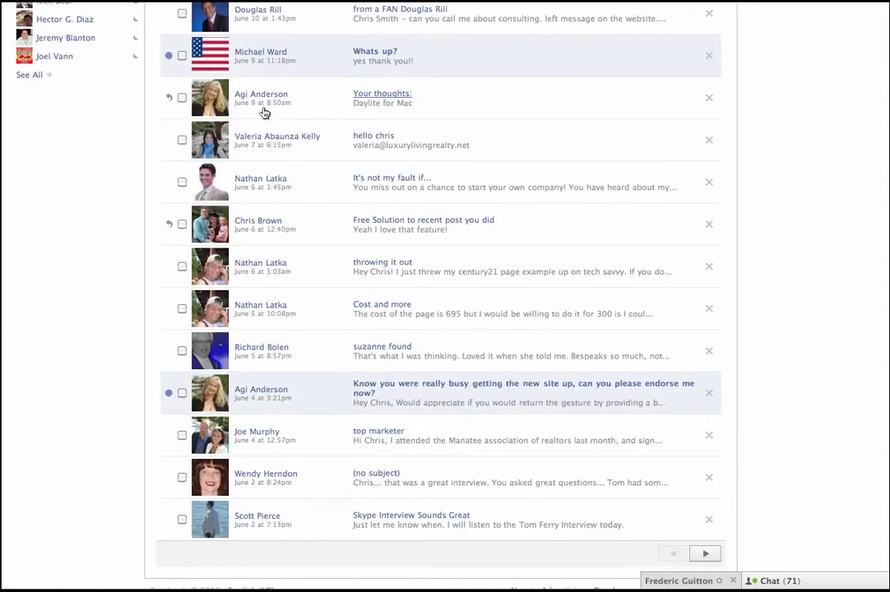
scroll(265, 113, "down", 1)
scroll(291, 321, "up", 6)
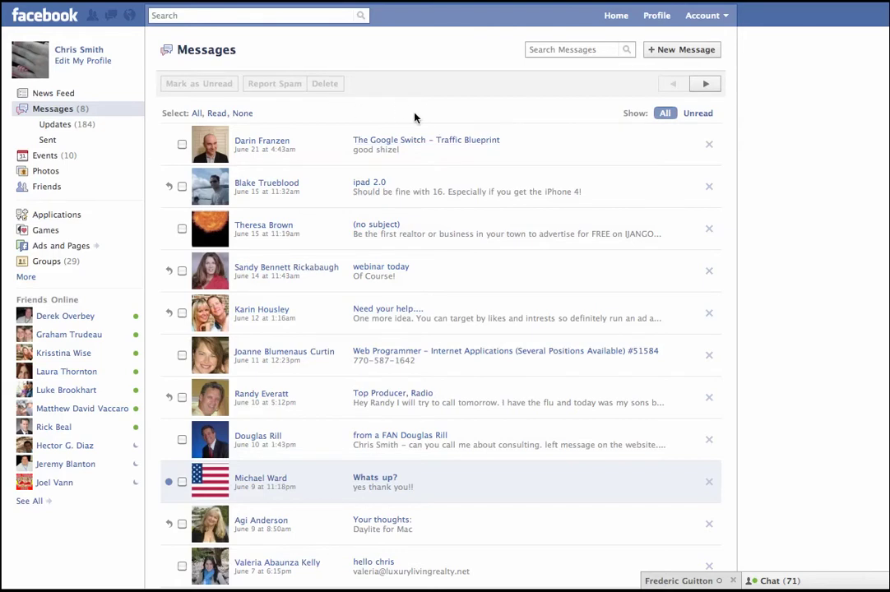
Step: Address a new message to the Top Realtors list with the subject 'Check this'
left_click(665, 51)
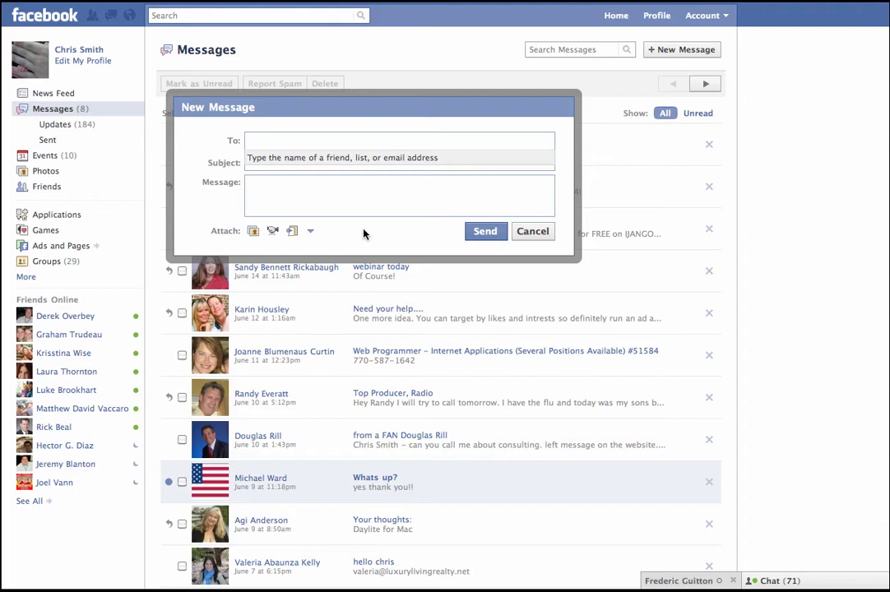
type("a")
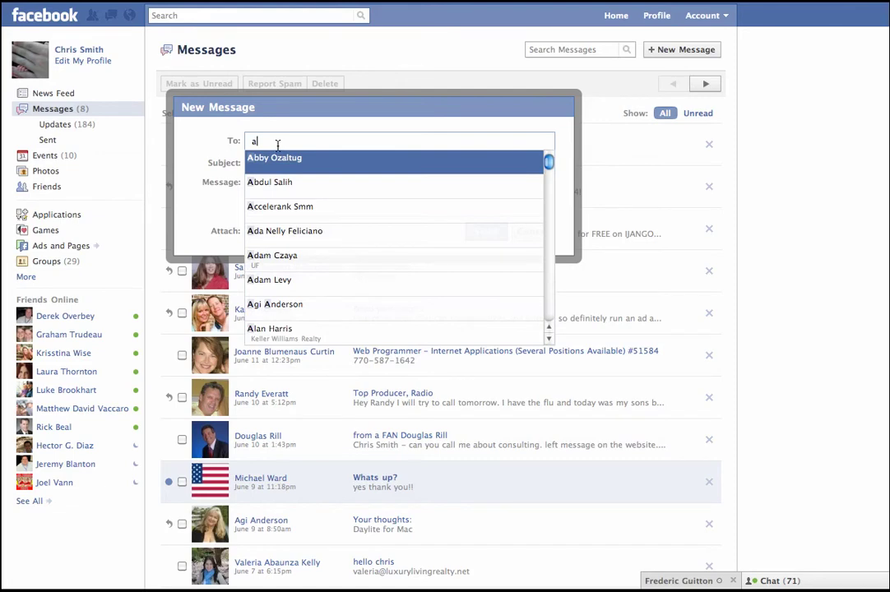
key("BackSpace")
type("real")
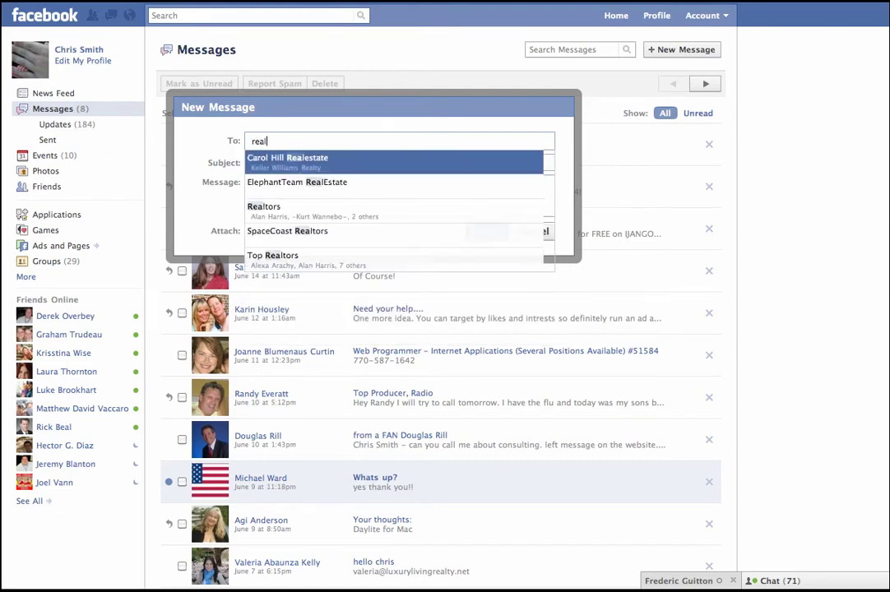
key("BackSpace")
key("BackSpace")
key("BackSpace")
key("BackSpace")
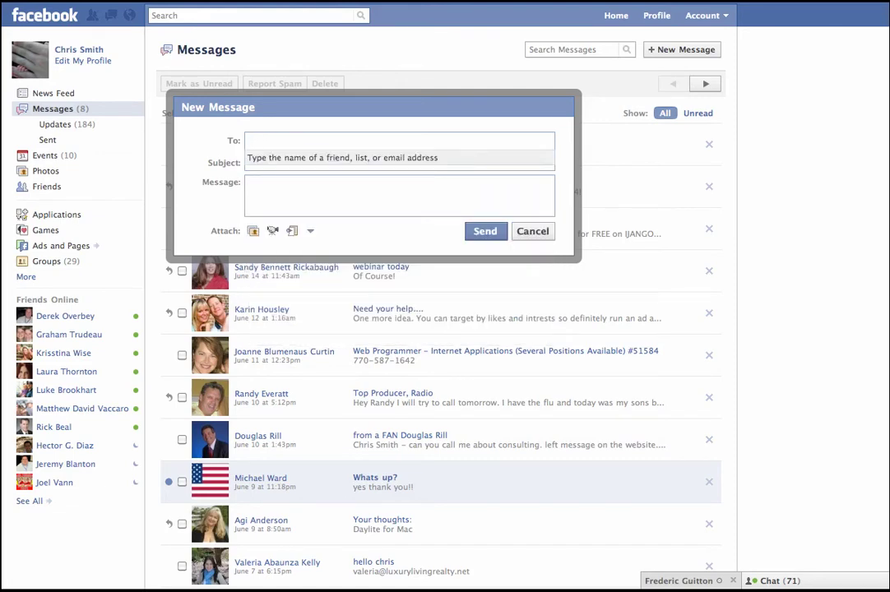
type("Top")
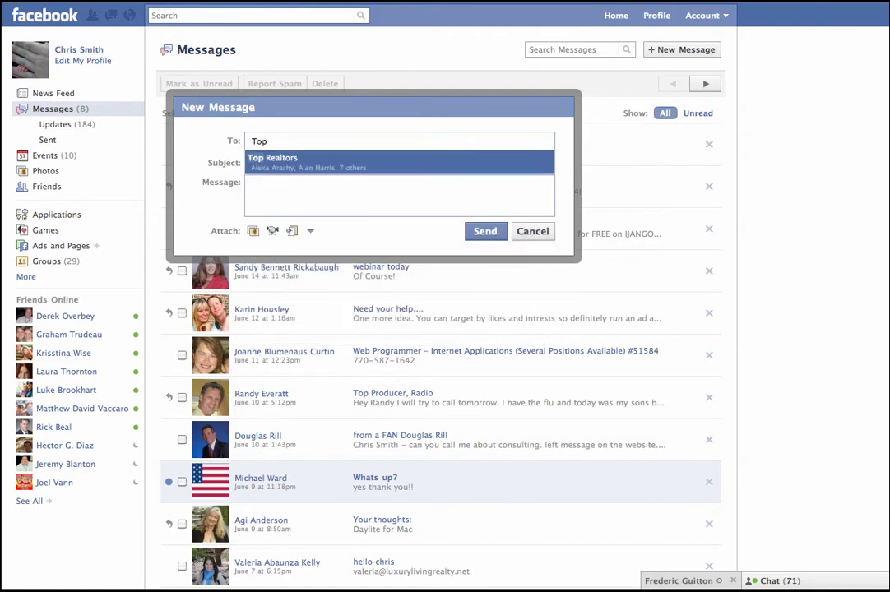
left_click(303, 167)
left_click(295, 163)
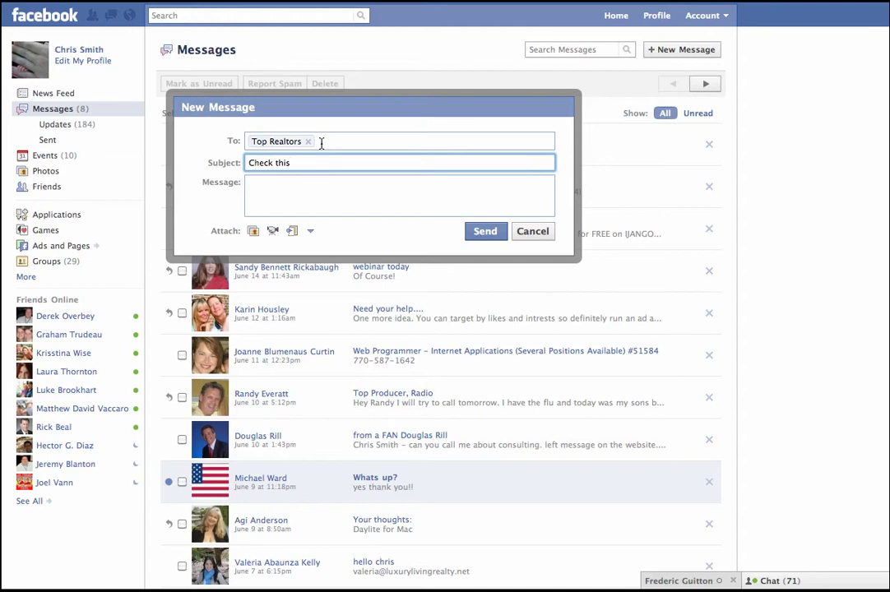
left_click(346, 145)
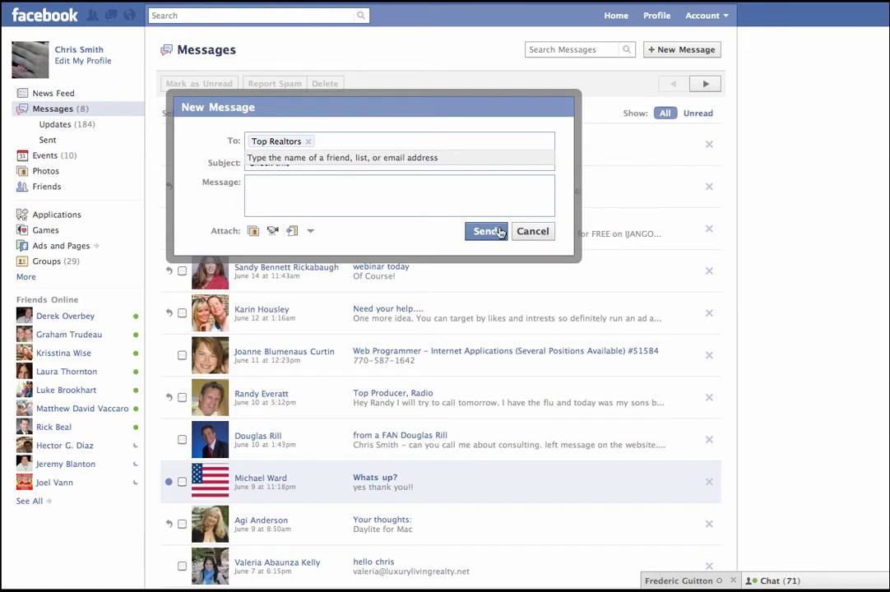
Step: Cancel the 'Check this' draft to Top Realtors without sending it
left_click(533, 232)
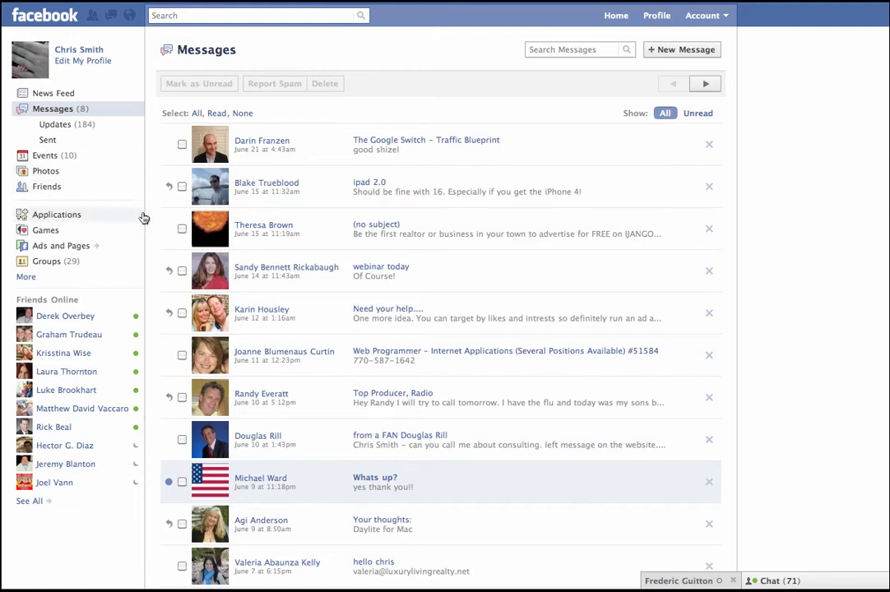
Step: Open the Chat panel and look over its friend lists, including Top Realtors
left_click(788, 581)
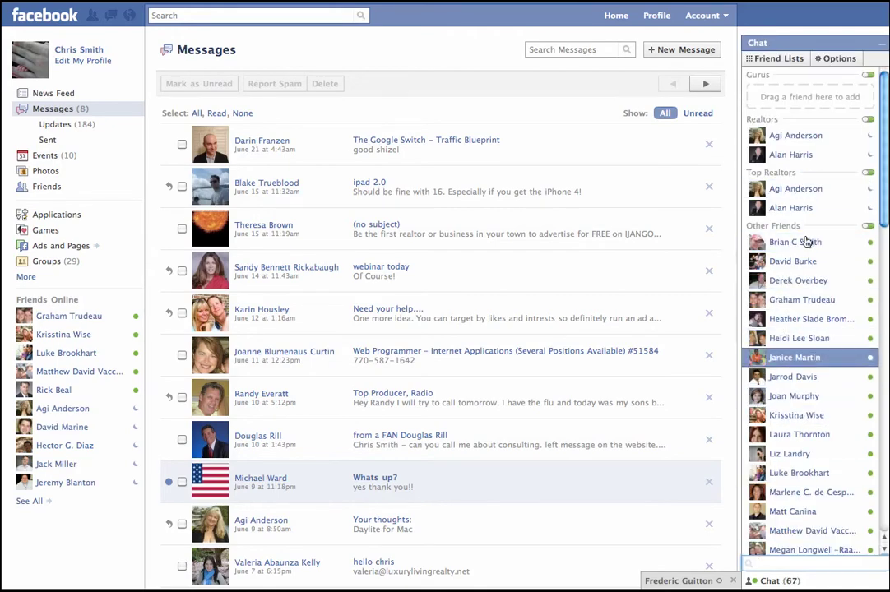
scroll(802, 385, "down", 1)
scroll(801, 384, "down", 8)
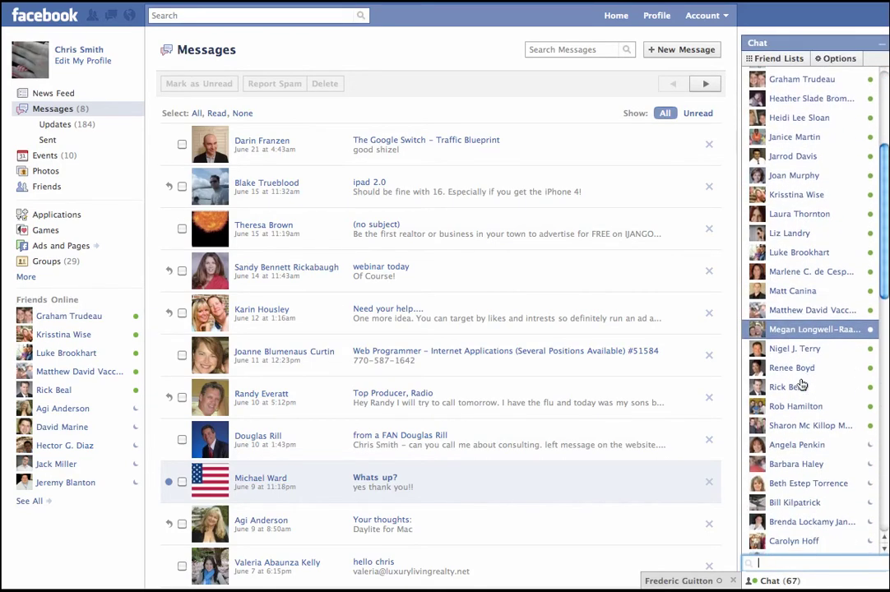
scroll(802, 385, "up", 9)
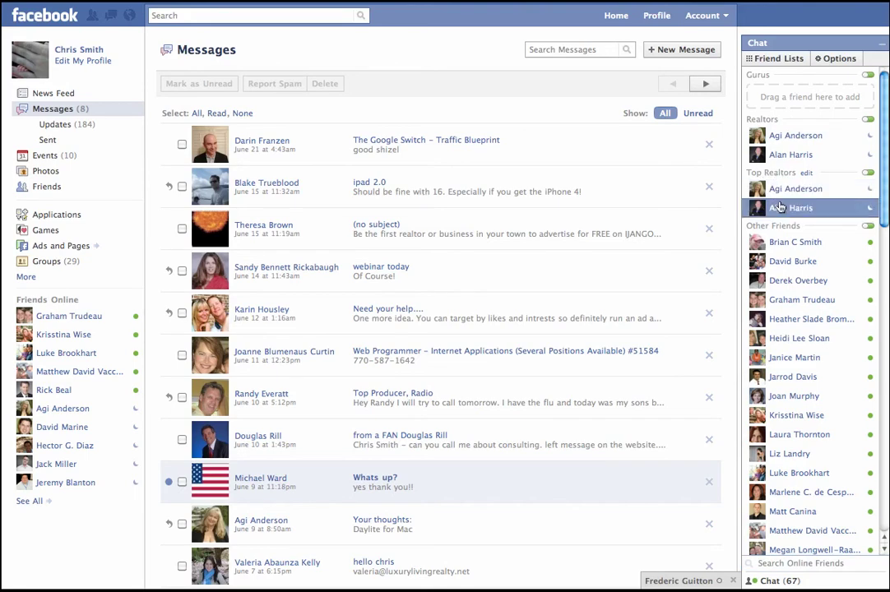
scroll(787, 189, "down", 15)
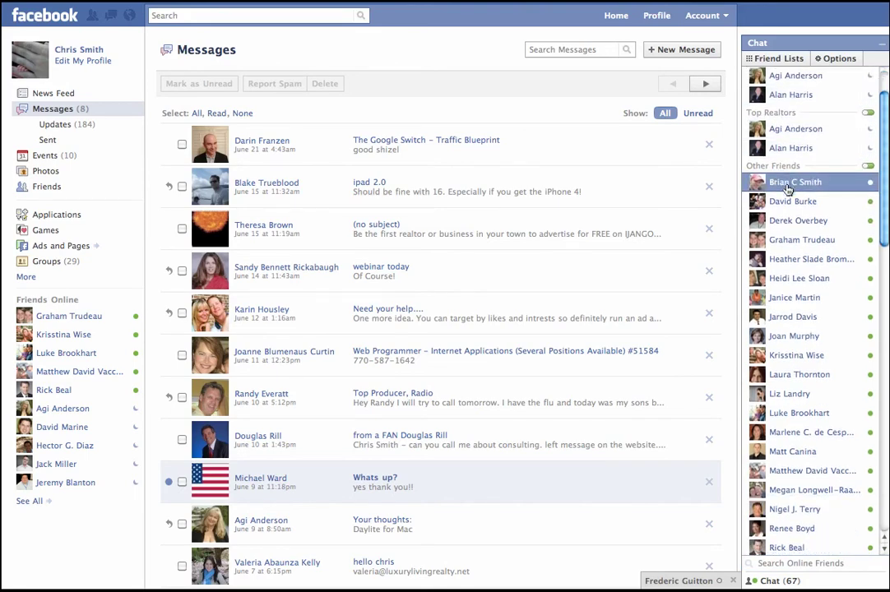
scroll(787, 189, "up", 15)
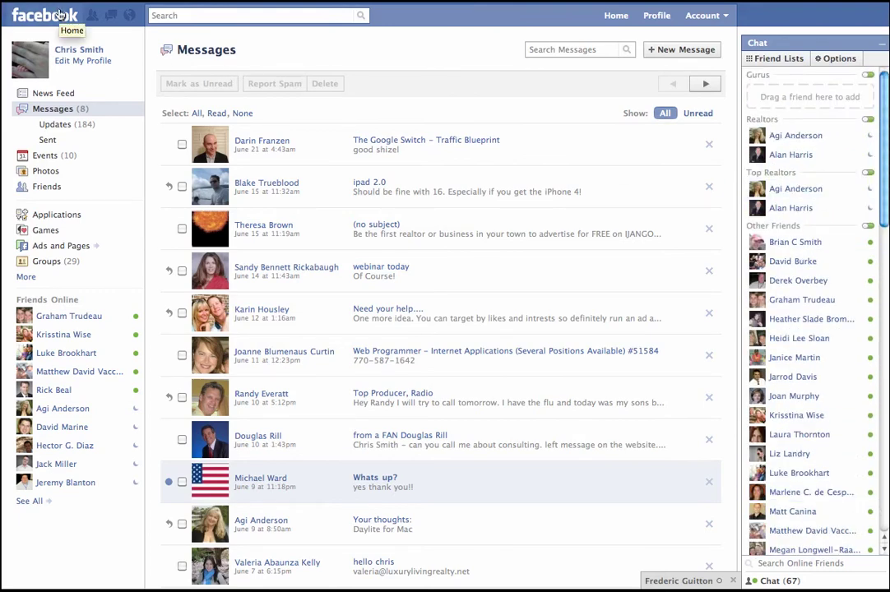
Step: Switch to Photo Booth and bring the My Built-in iSight webcam window forward
key("super+Tab")
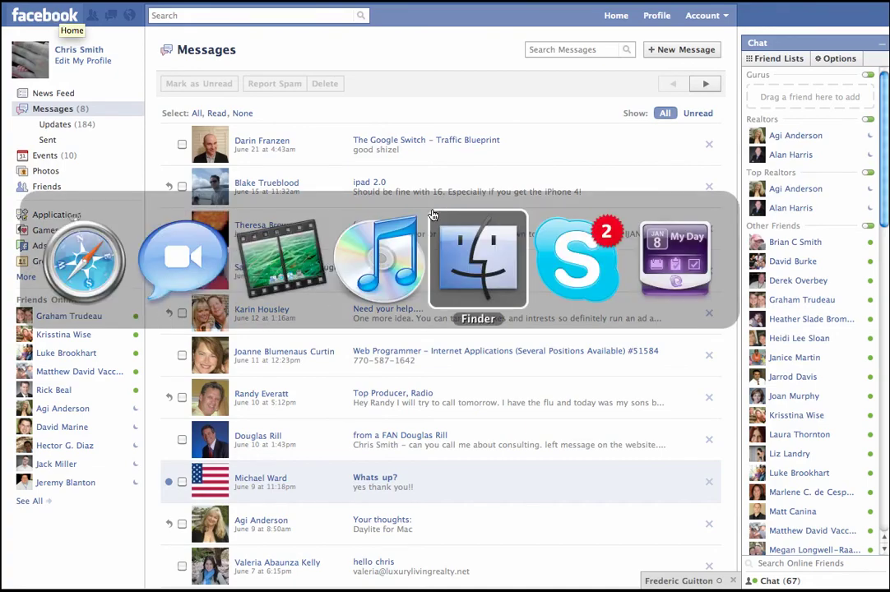
left_click(179, 253)
key("F9")
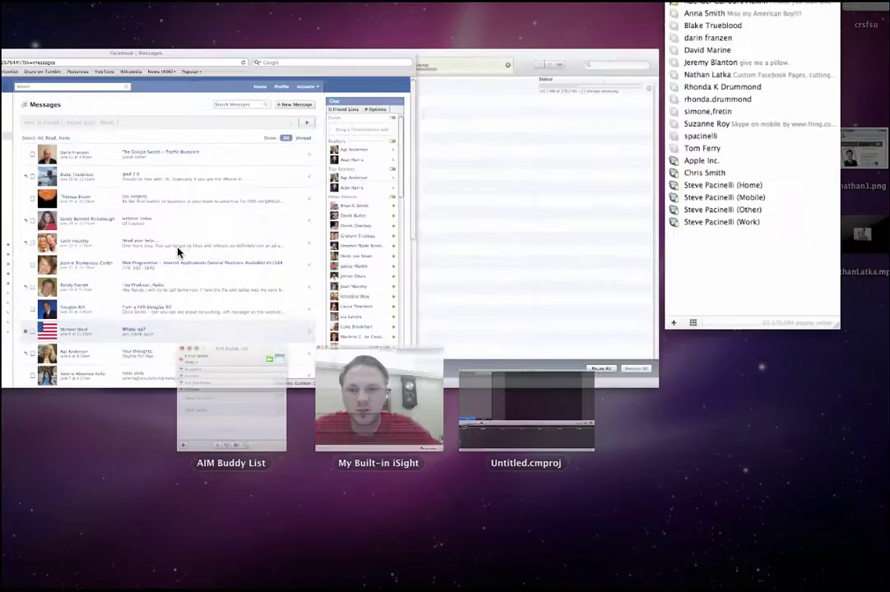
left_click(356, 389)
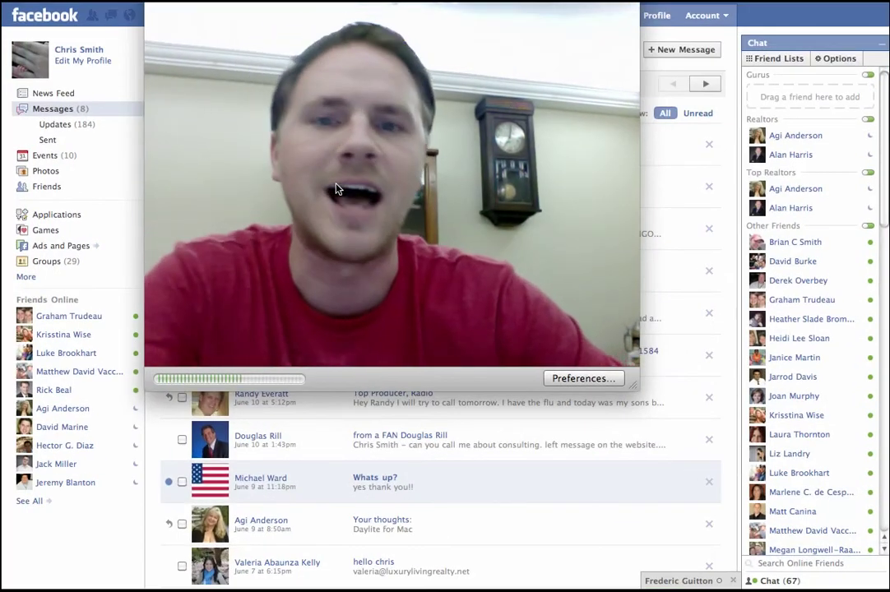